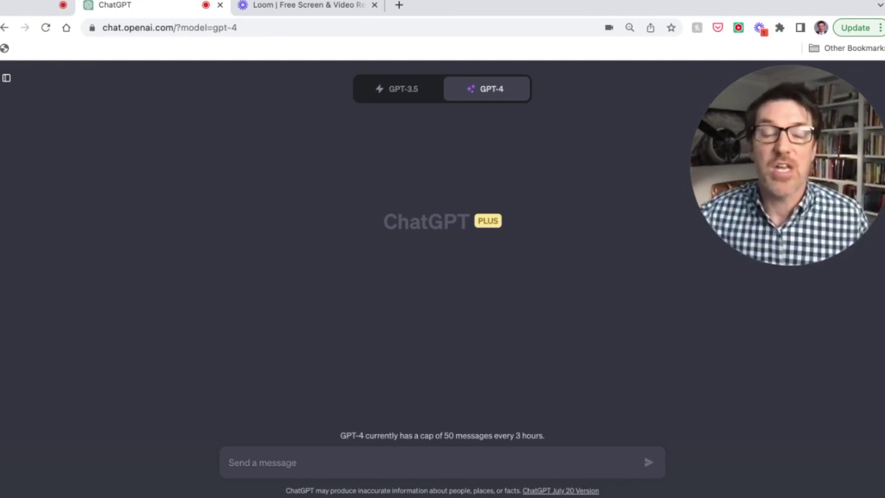
Ask GPT-4 for 10 new campaign slogans for a marketing client selling organic frozen veggies
left_click(407, 464)
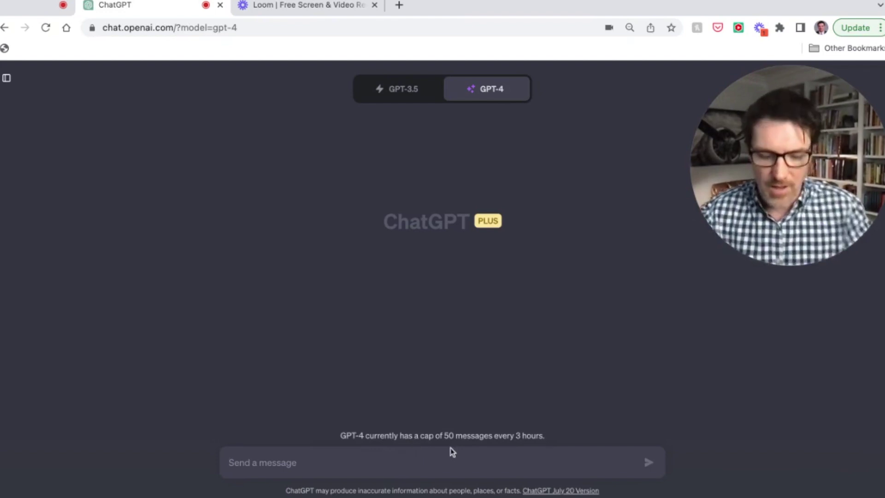
type("I wo")
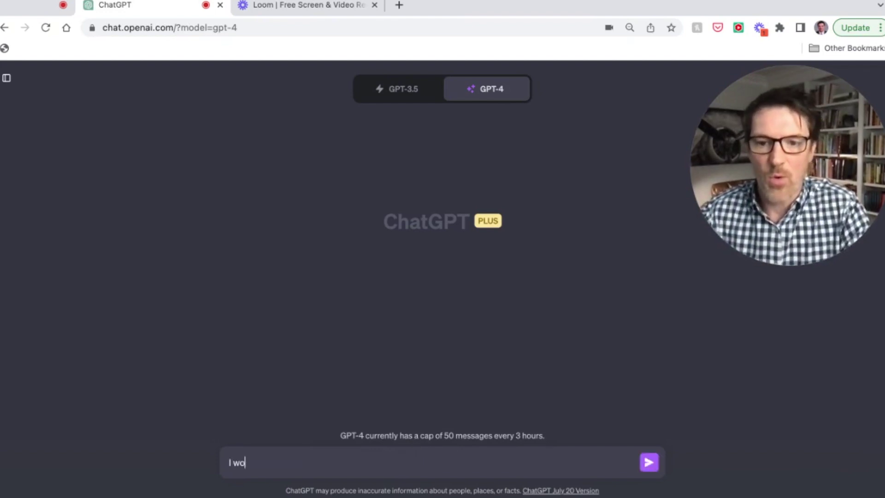
type("rk for a mar")
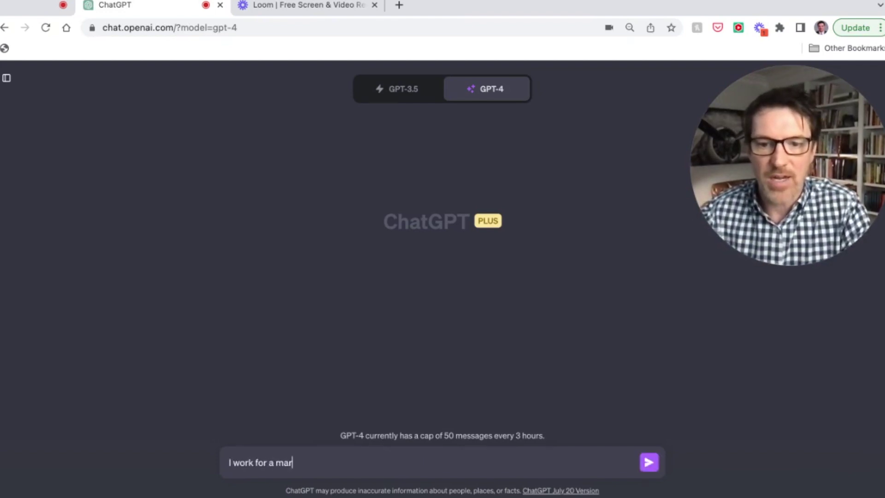
type("keting company, w")
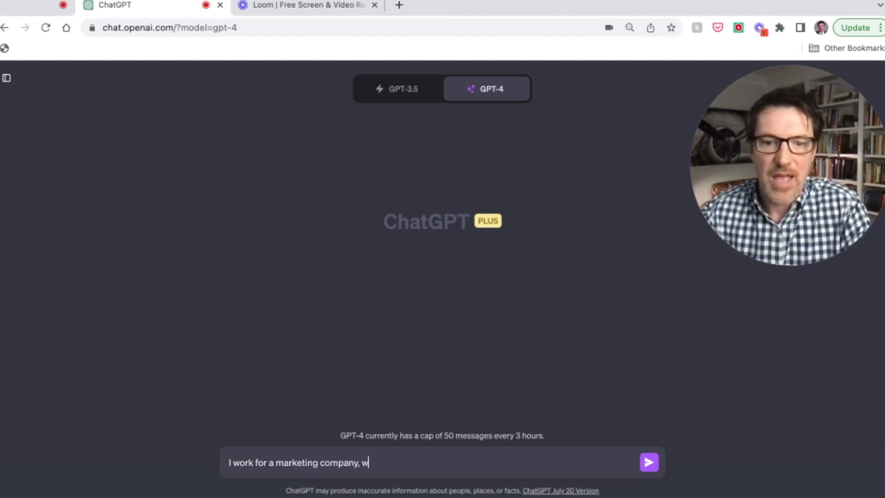
type("e have a ")
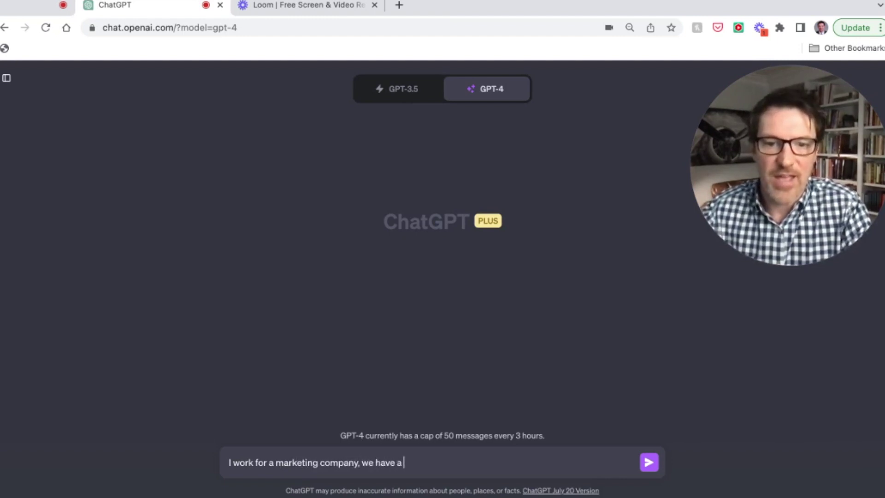
type("client that is se")
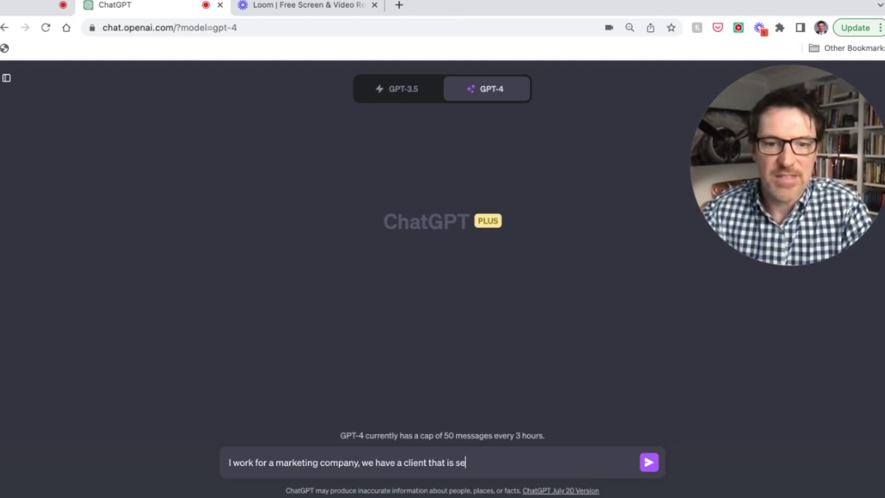
type("lling org")
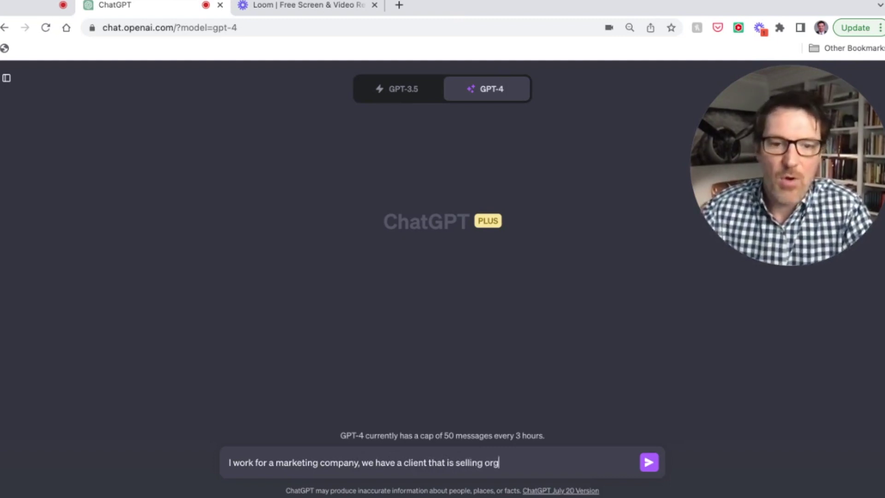
type("anic frozen veggiesa")
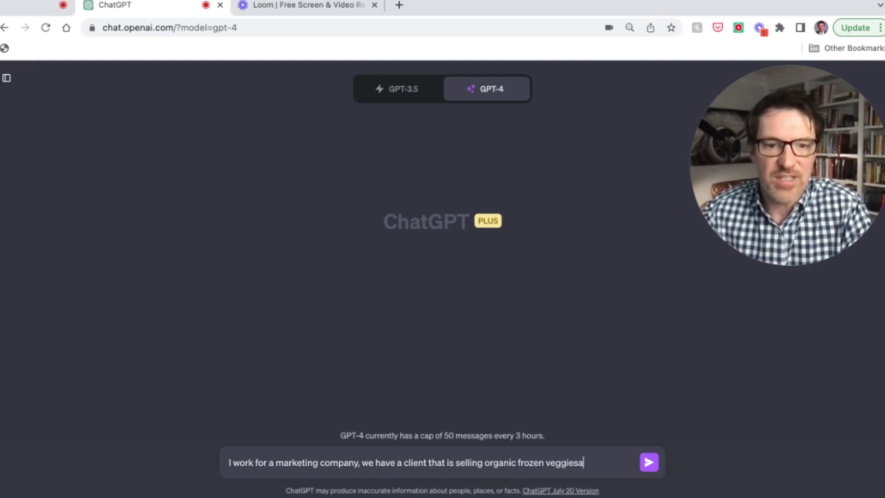
key("BackSpace")
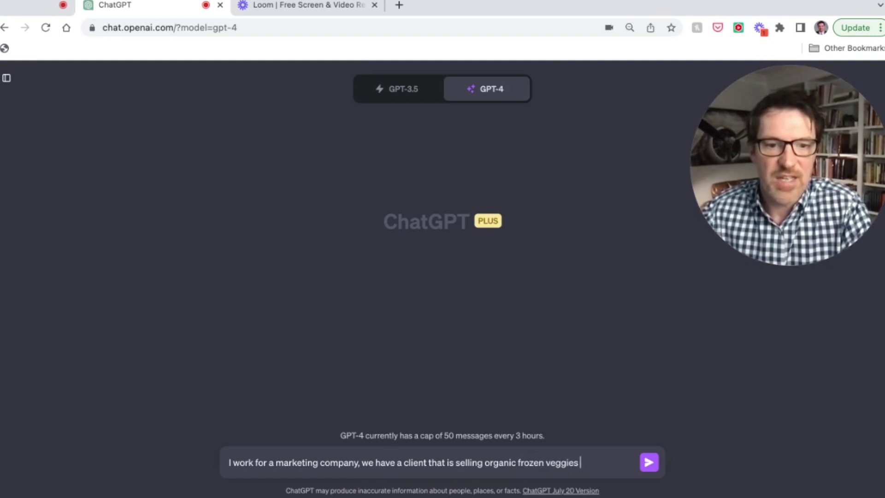
type("and they need a new")
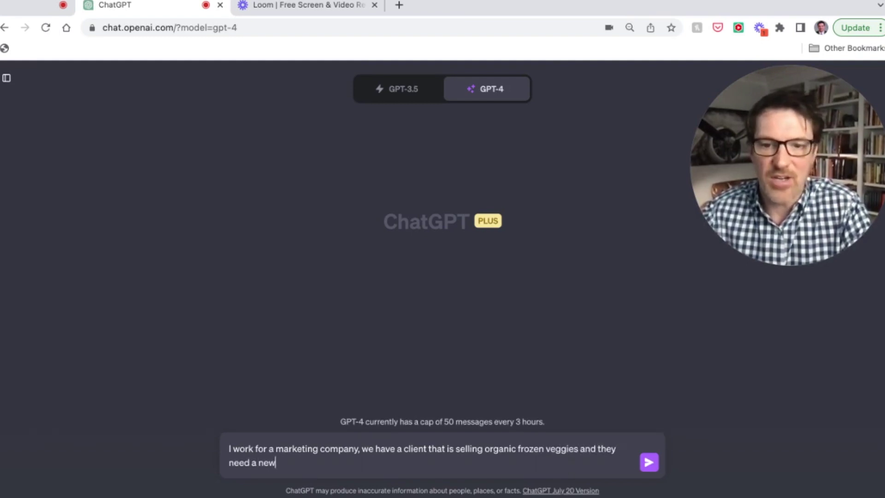
type(" campaign - ")
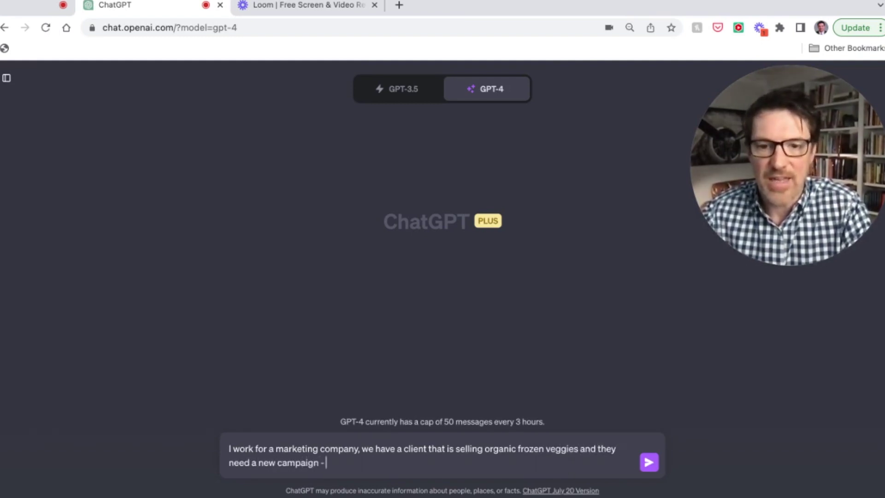
type("can you give me 10 ")
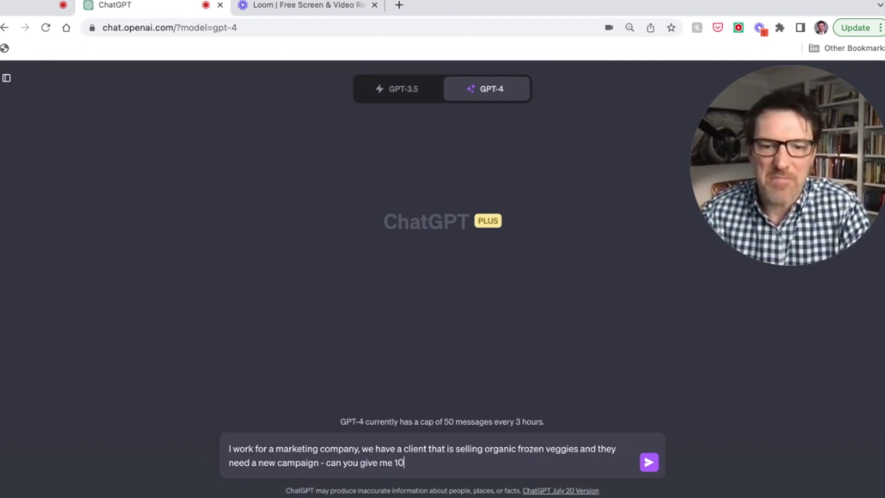
type("slogans?")
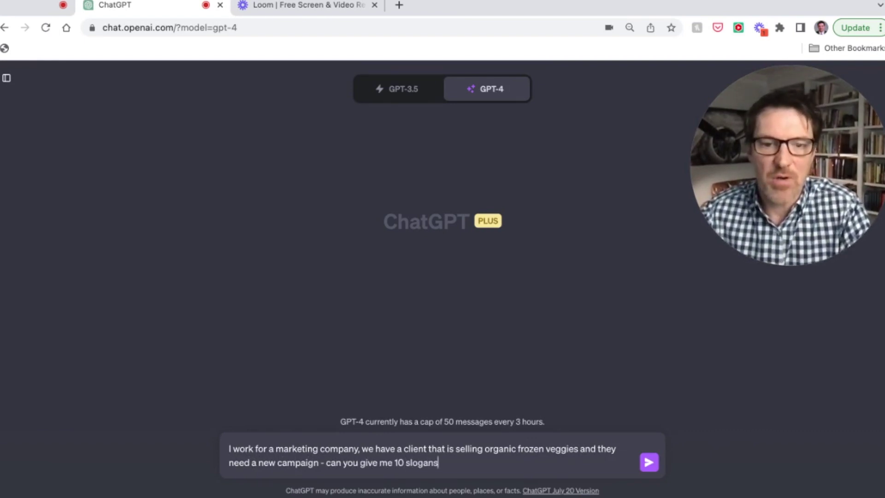
key("Return")
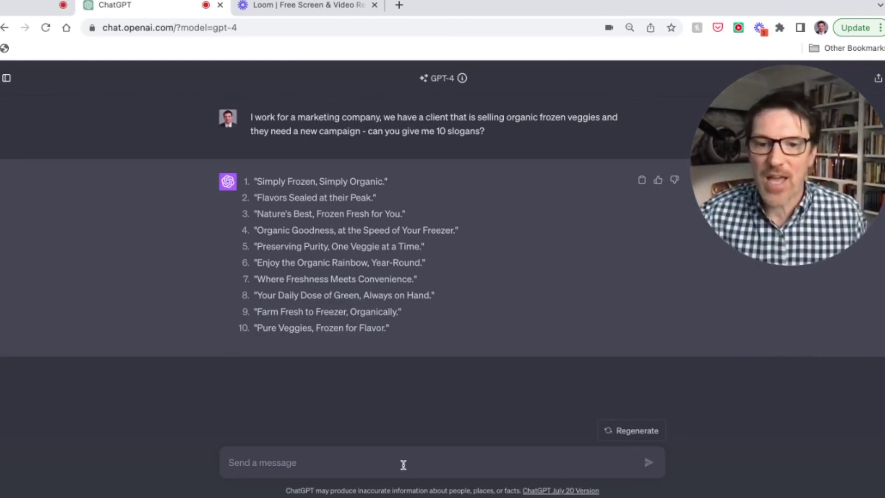
Send the follow-up "We like #5, can you give us more like that?"
type("We like ")
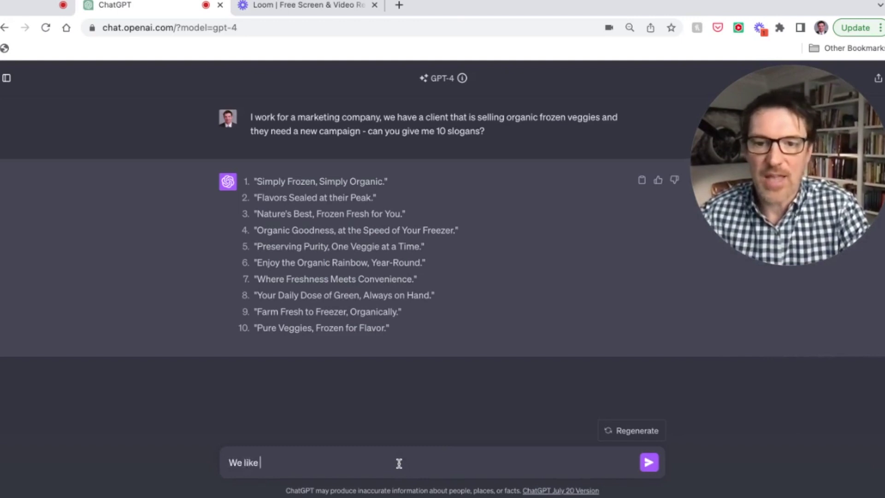
type("#5")
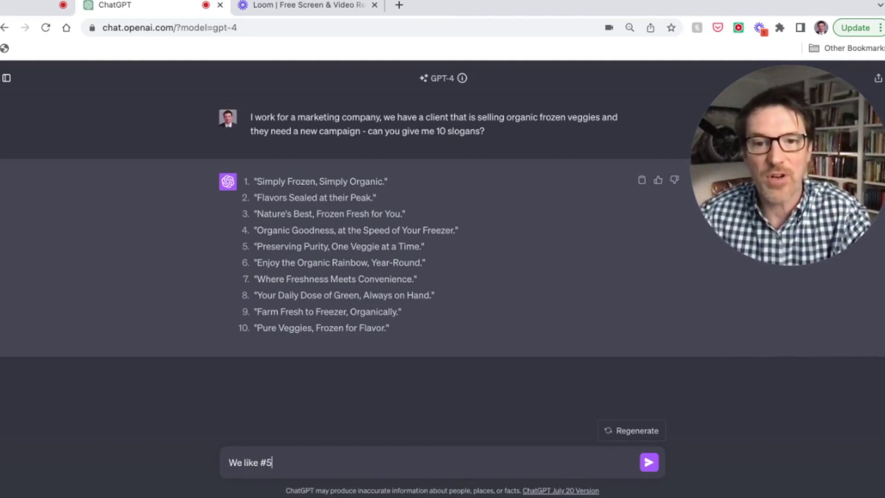
type(", can")
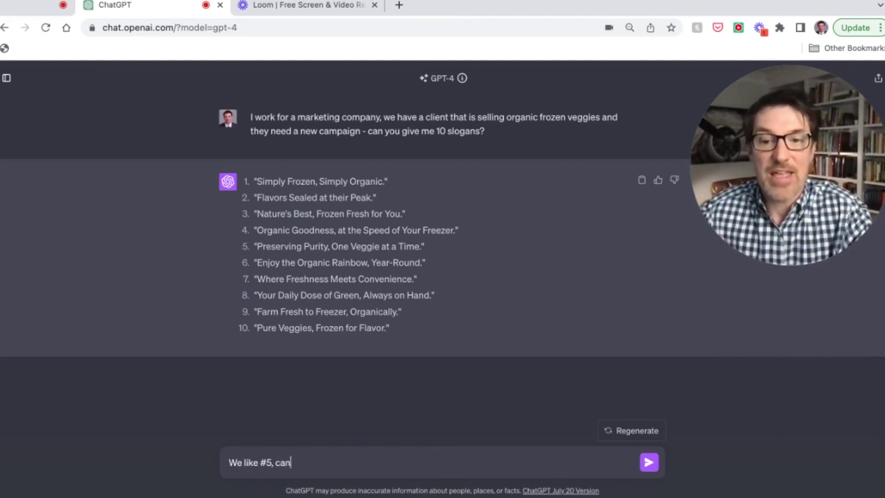
type(" you give us m")
key("BackSpace")
type("us more ")
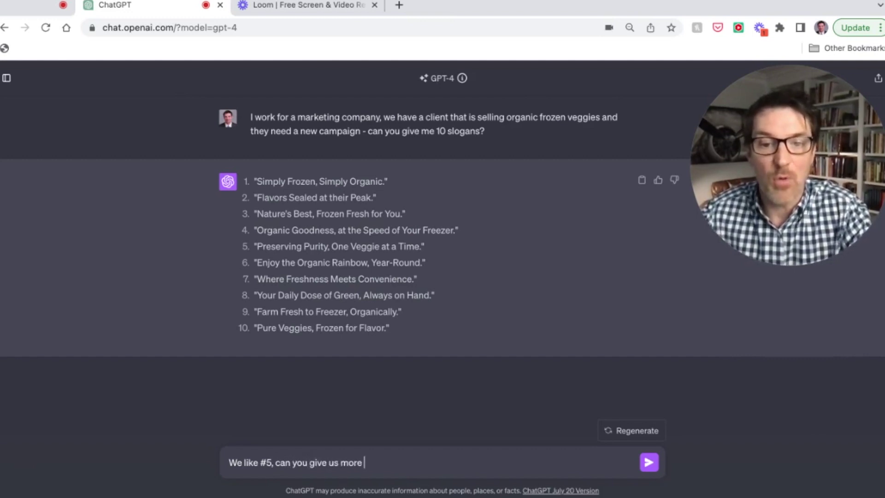
type("like that?")
key("Return")
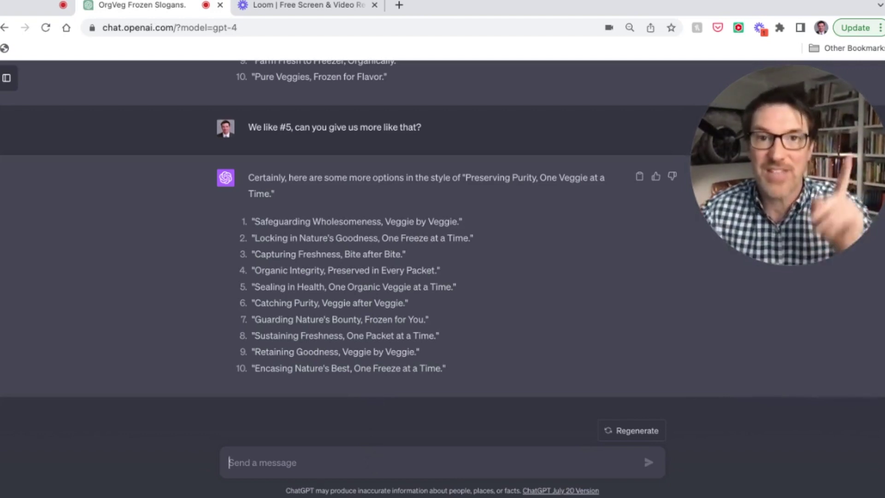
Ask for same-format slogans aimed at getting kids to eat veggies, emphasizing stuff kids like
type("Actual")
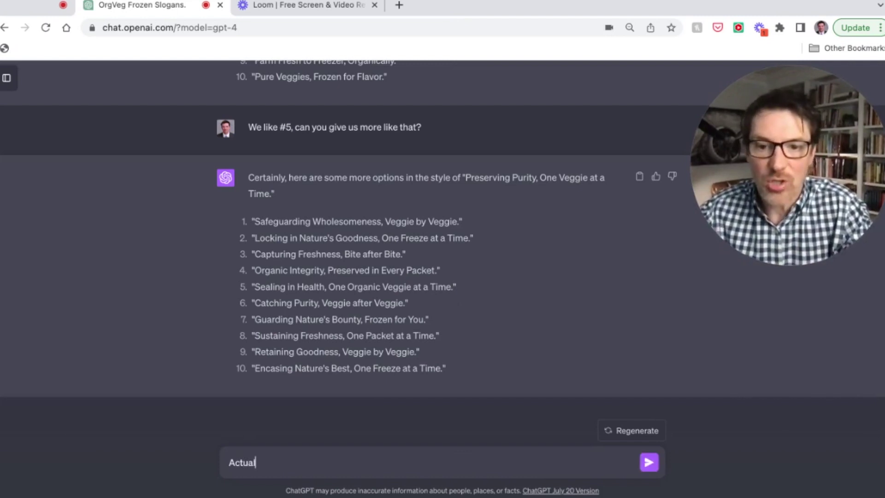
type("ly, this. iserally")
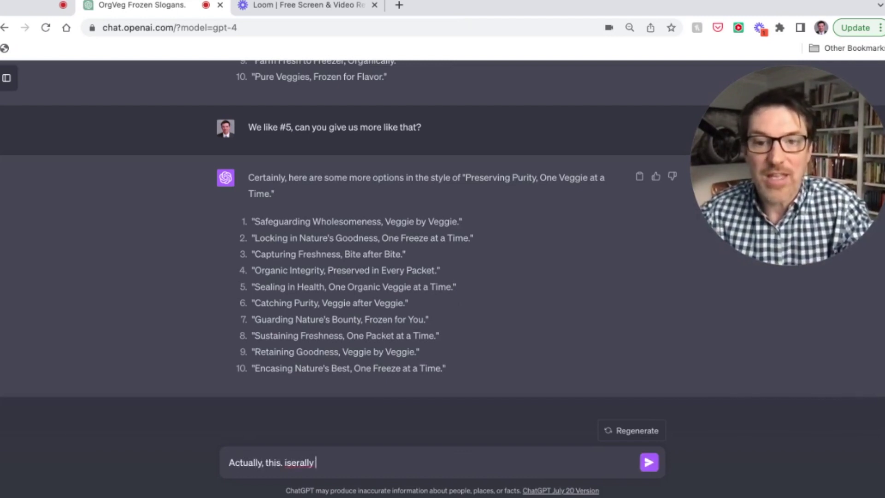
key("BackSpace")
key("BackSpace")
key("BackSpace")
key("BackSpace")
key("BackSpace")
key("BackSpace")
type("really be")
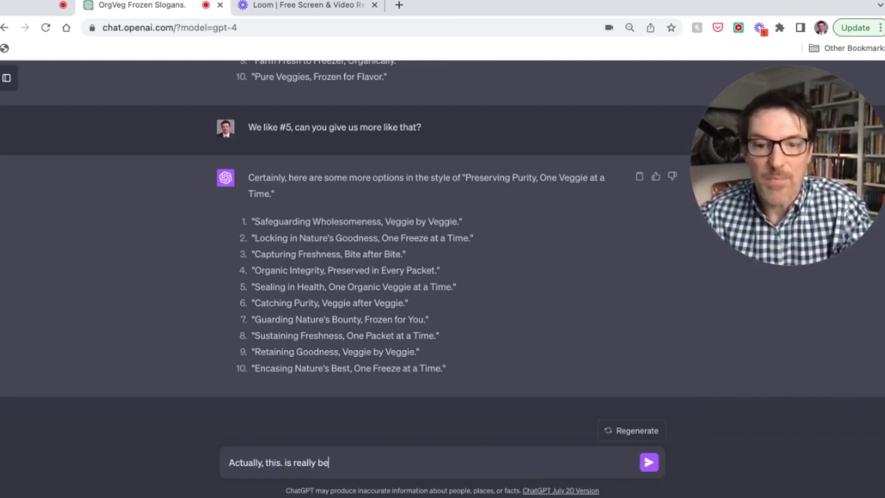
type("ing aimed at ")
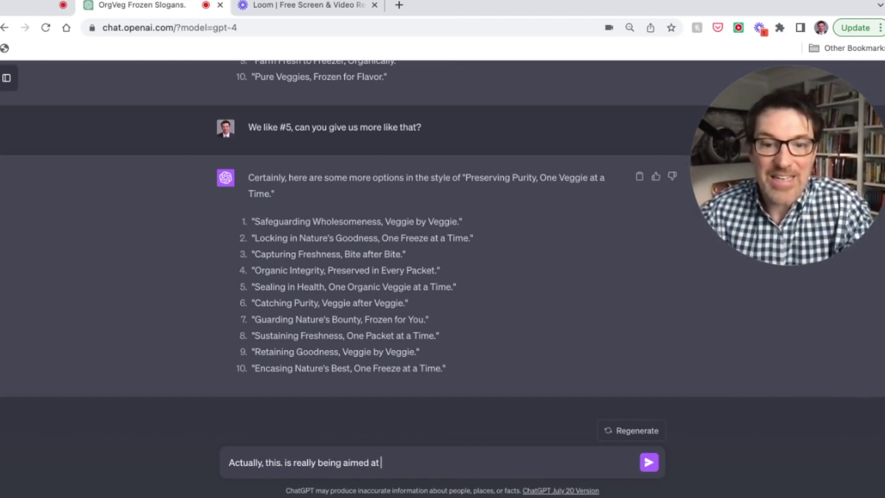
type("getting kids to ea")
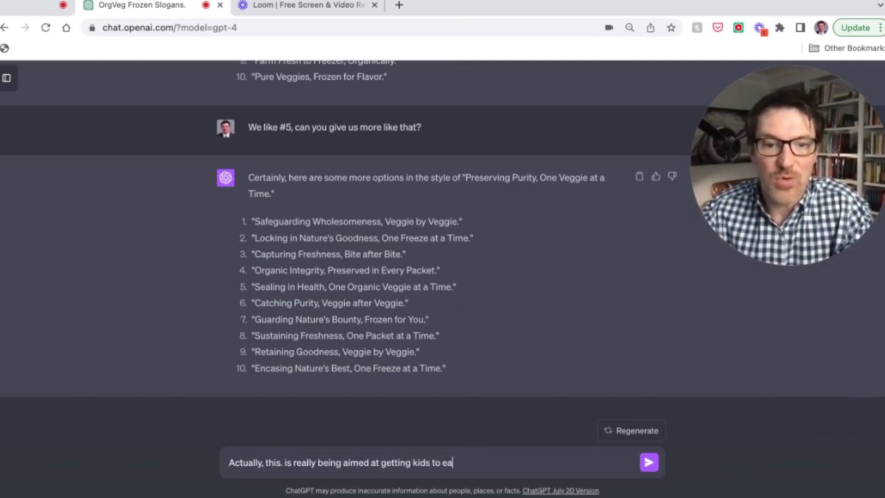
type("t veggies - can ")
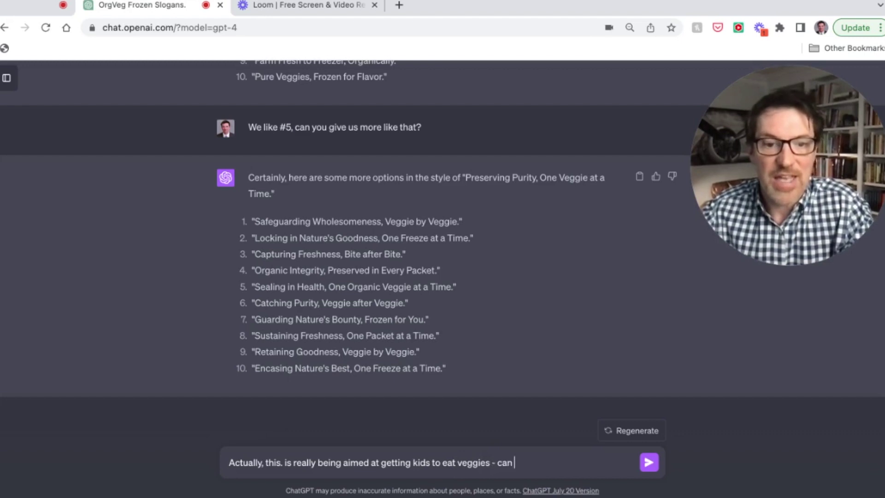
type("you help with that")
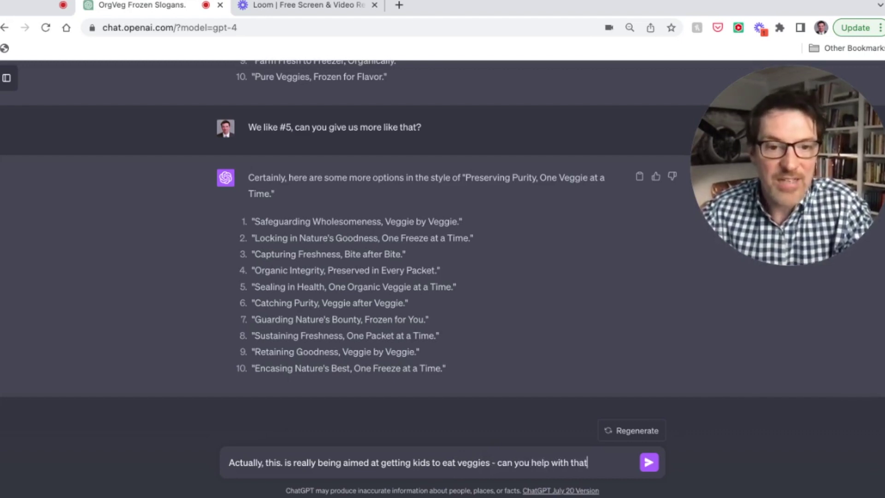
type(" and come up with")
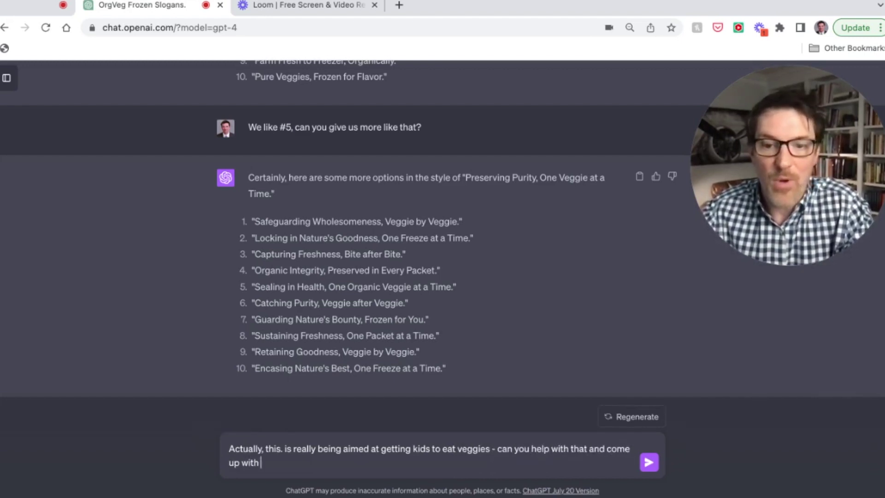
type(" a new sl")
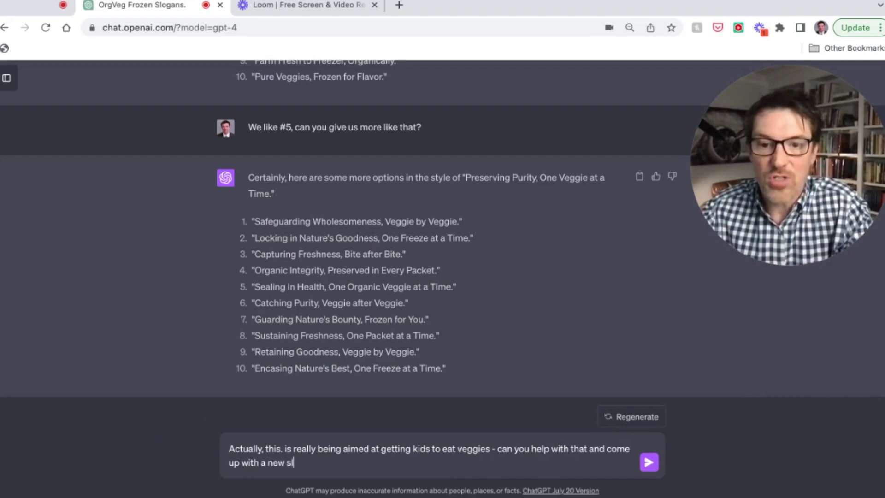
type("ogan in this forma")
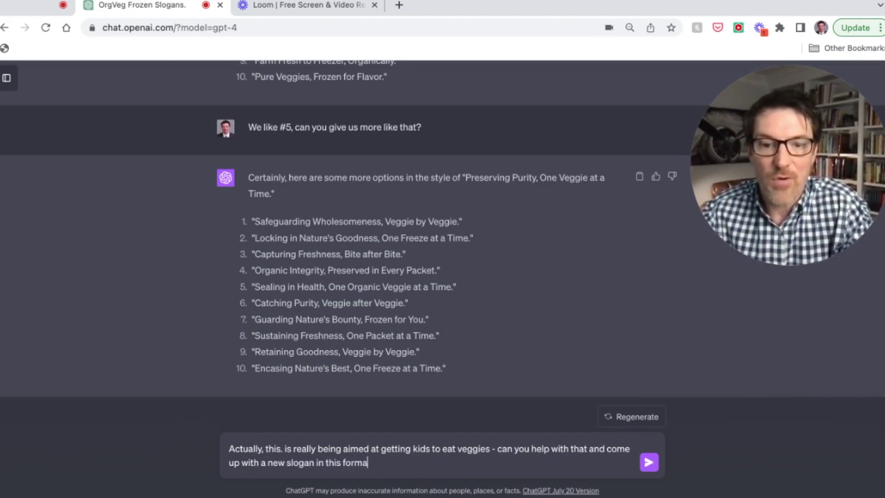
type("t but which en")
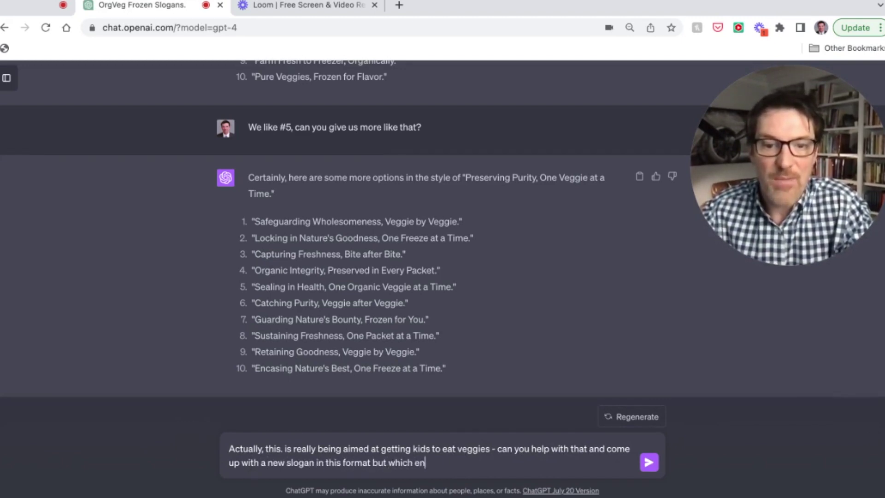
key("BackSpace")
type("mphasise")
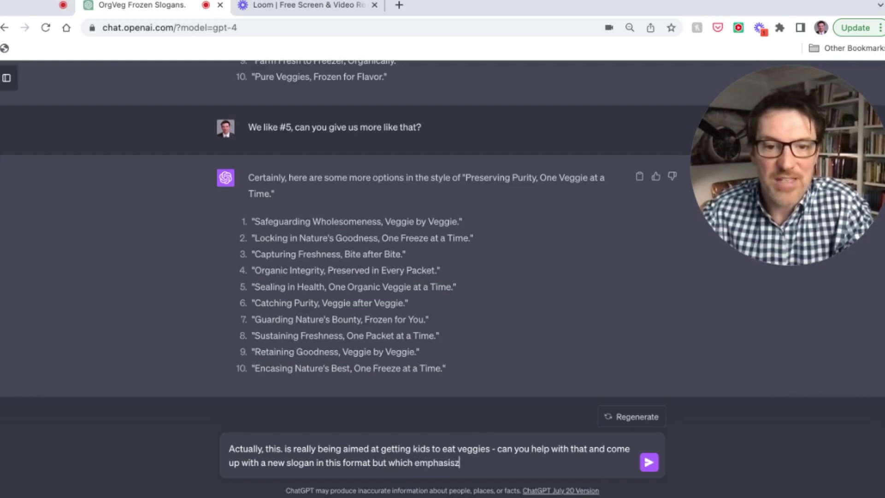
key("BackSpace")
key("BackSpace")
type("zed")
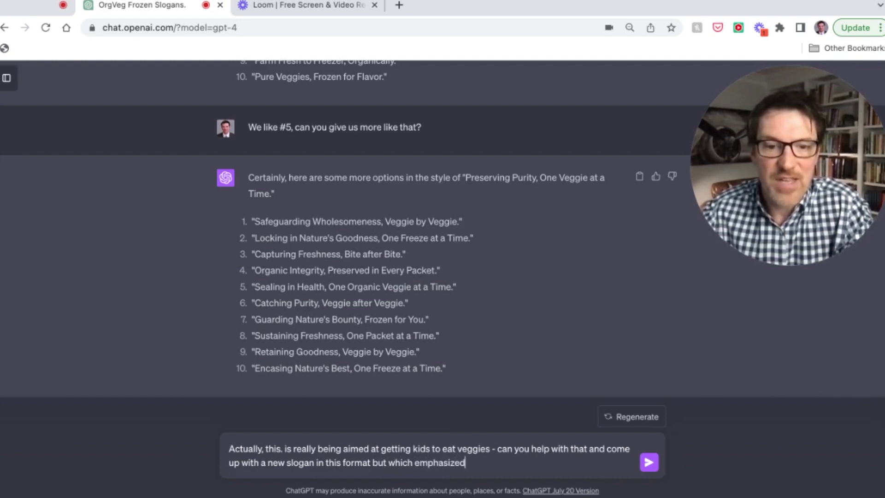
key("BackSpace")
type("s stuff kids")
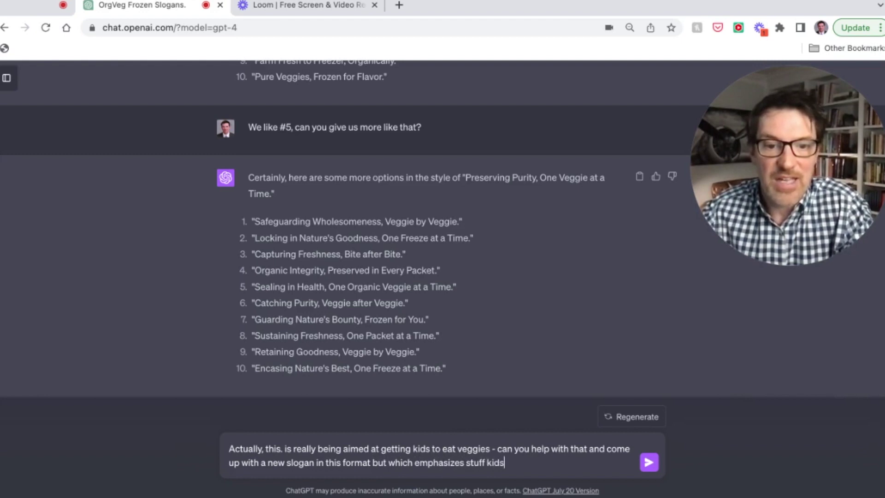
type(" like!")
key("Return")
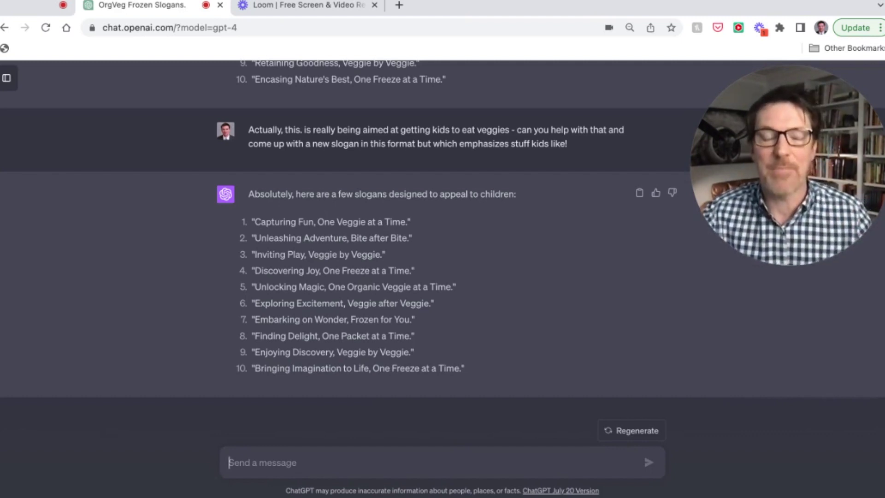
Request slogans that make kids think "I WANT THOSE VEGGIES!!!!" when they see them
type("The")
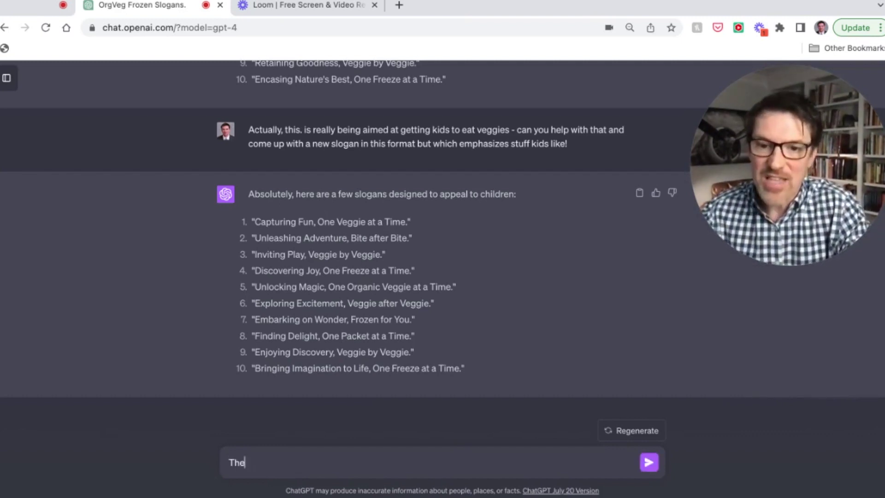
type("se are fine, but ")
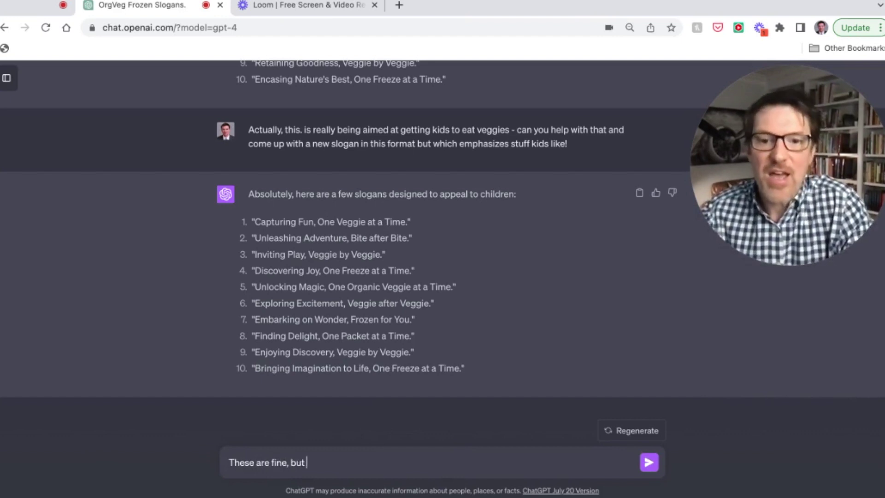
type("we really want")
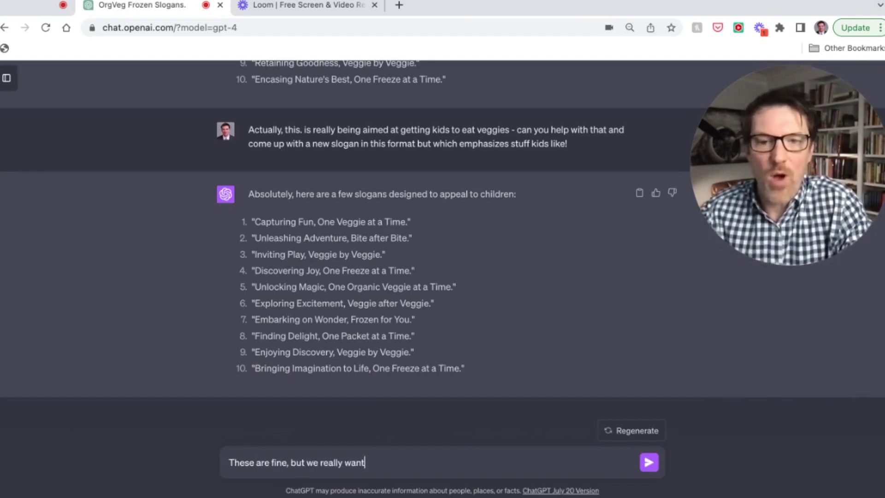
type(" for kids to")
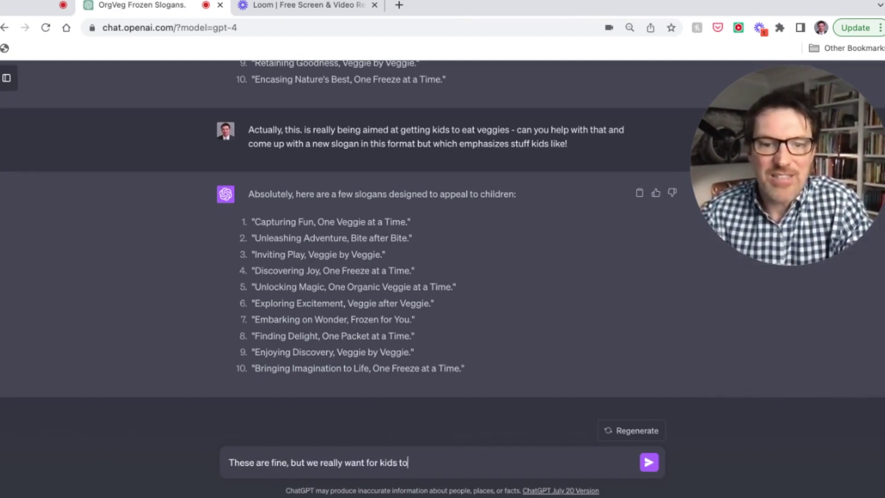
type(" see this slogan an")
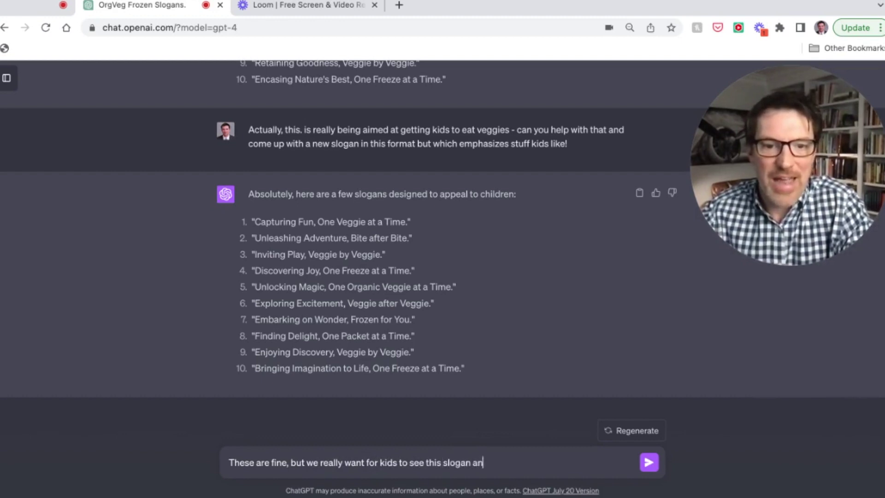
type("d thing I ")
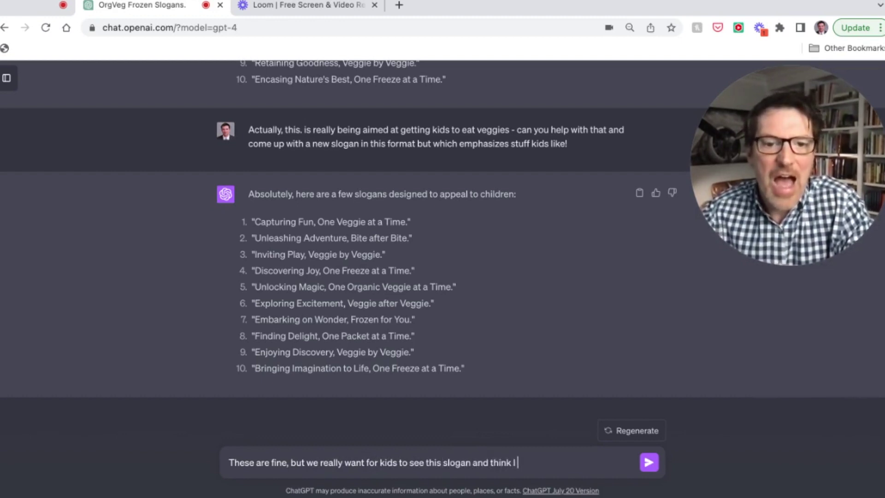
type("WANT THOSE")
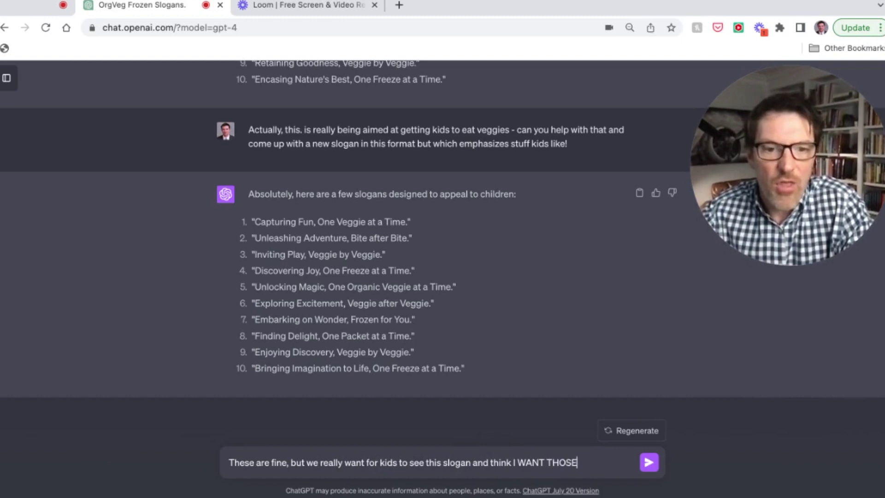
type(" VEGGIES!!!!")
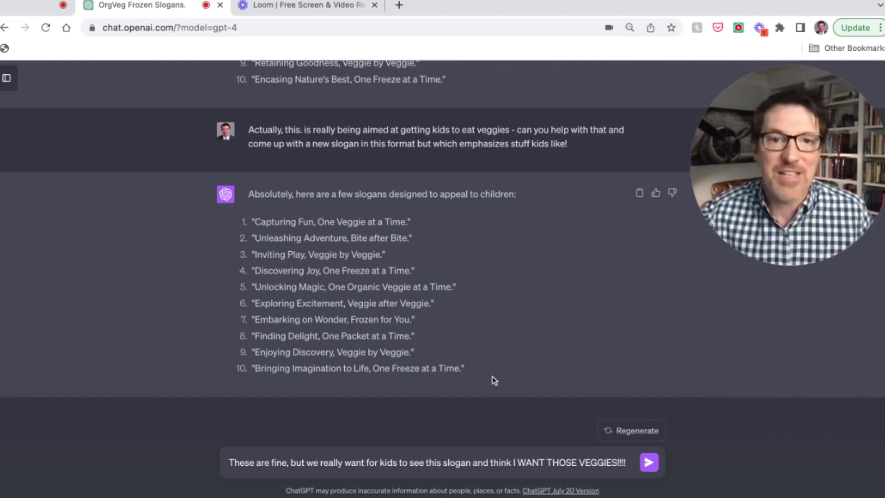
left_click(648, 462)
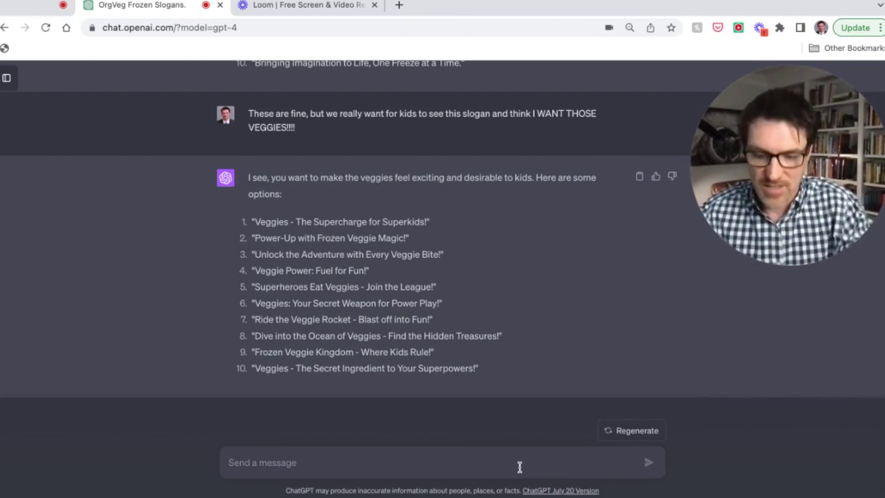
Say you love slogan #10 and ask for an email to the boss explaining why it suits the client
type("THose")
key("BackSpace")
key("BackSpace")
key("BackSpace")
key("BackSpace")
type("he")
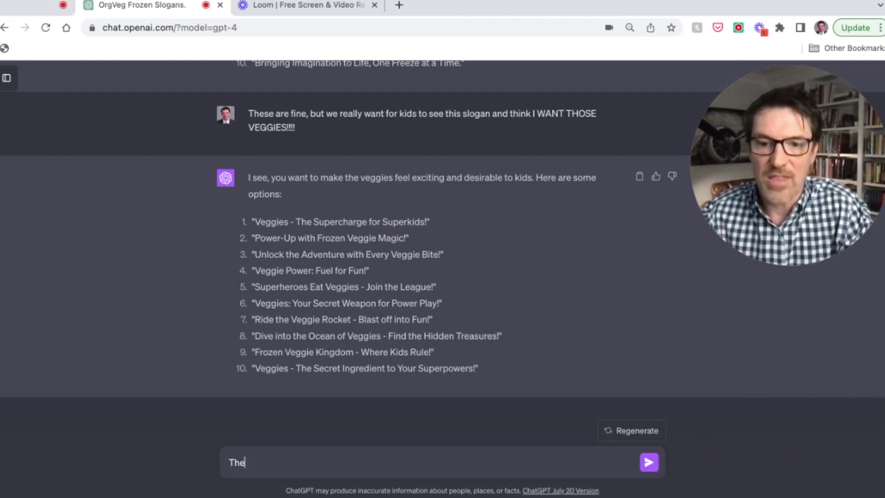
type("se are good, but ")
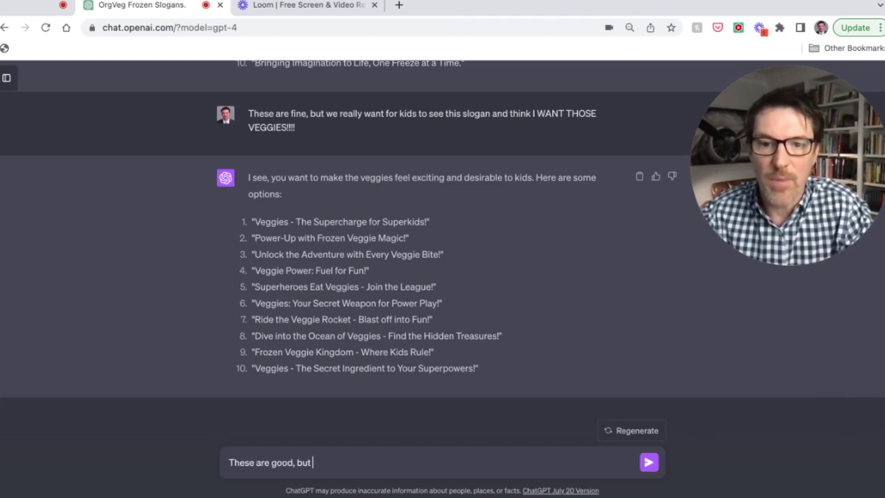
type("we really love")
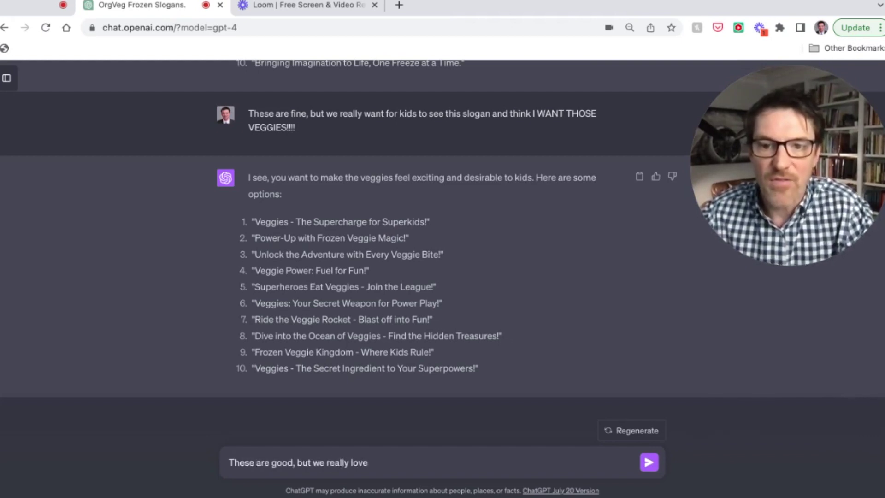
type(" #10")
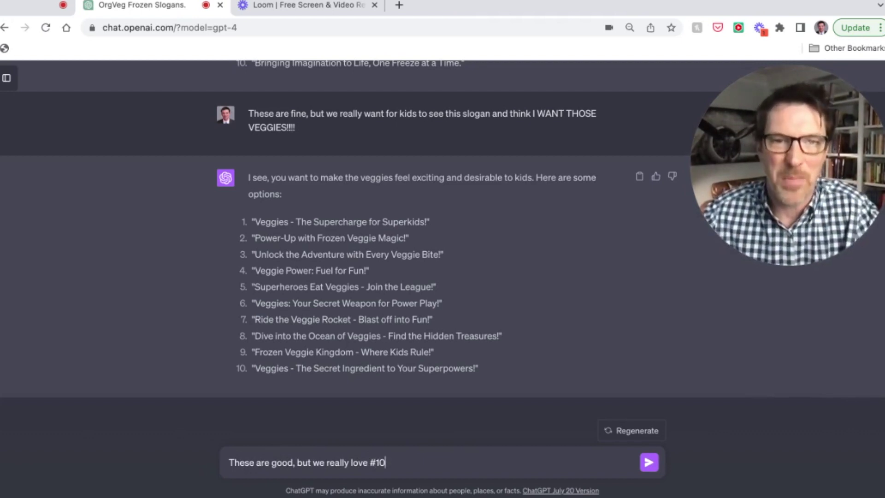
type(" - can ")
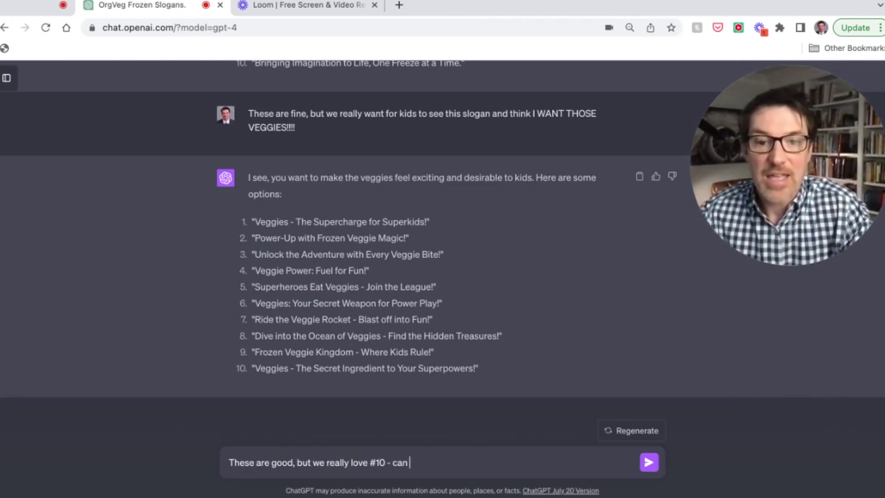
type("you write a letter")
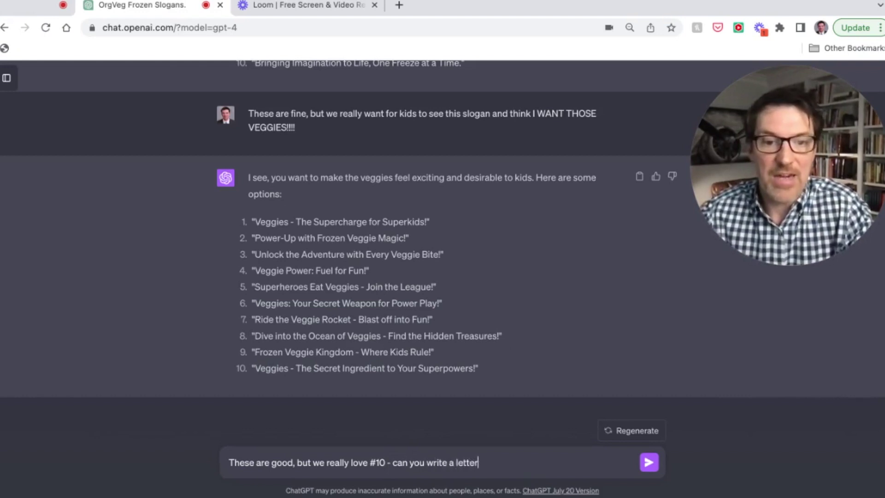
key("BackSpace")
key("BackSpace")
key("BackSpace")
key("BackSpace")
key("BackSpace")
key("BackSpace")
key("BackSpace")
type("n e")
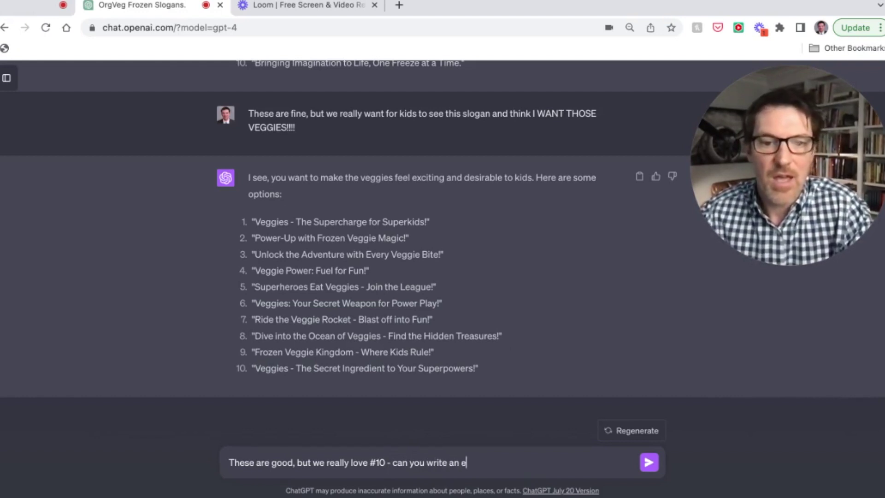
type("mail to the boss ")
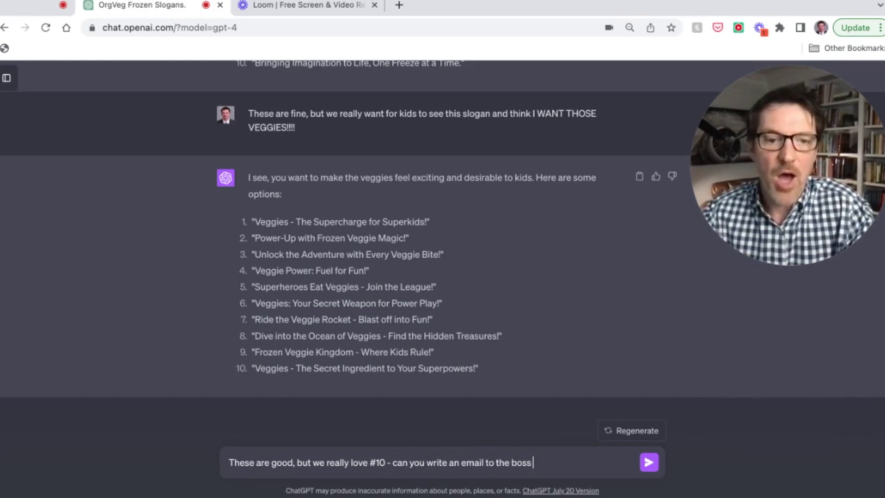
type("saying why this is")
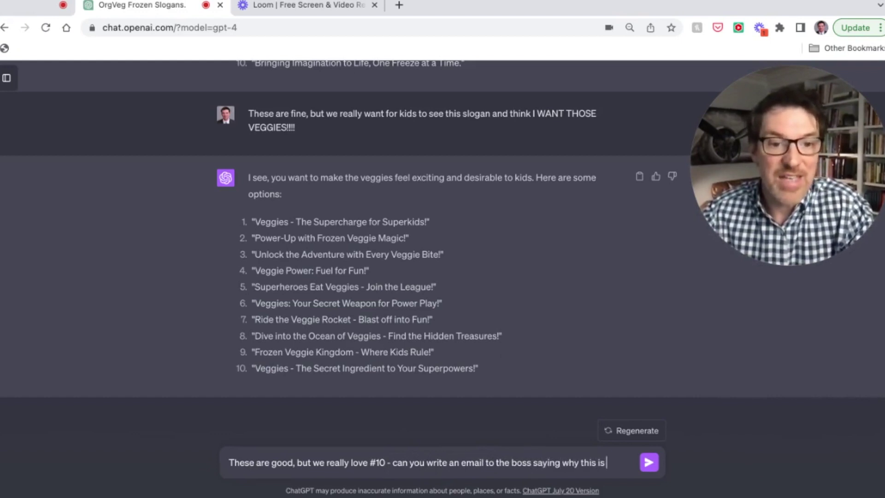
type(" a great slogan")
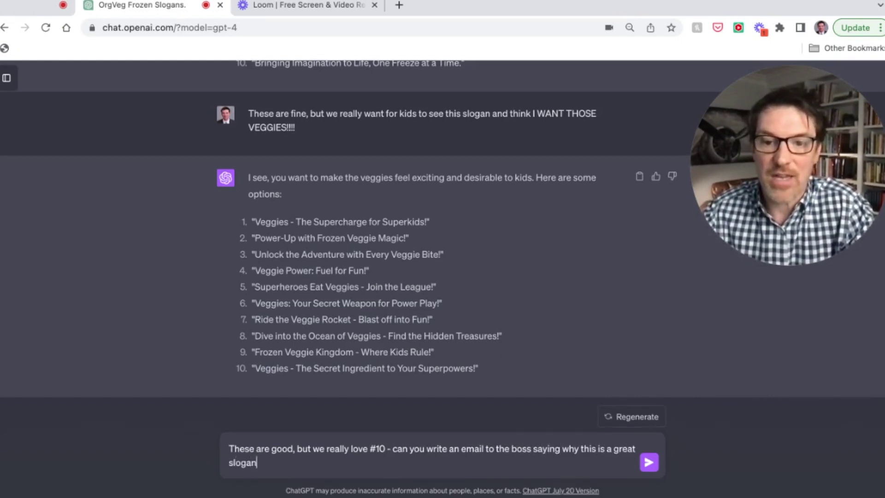
type(" for our client")
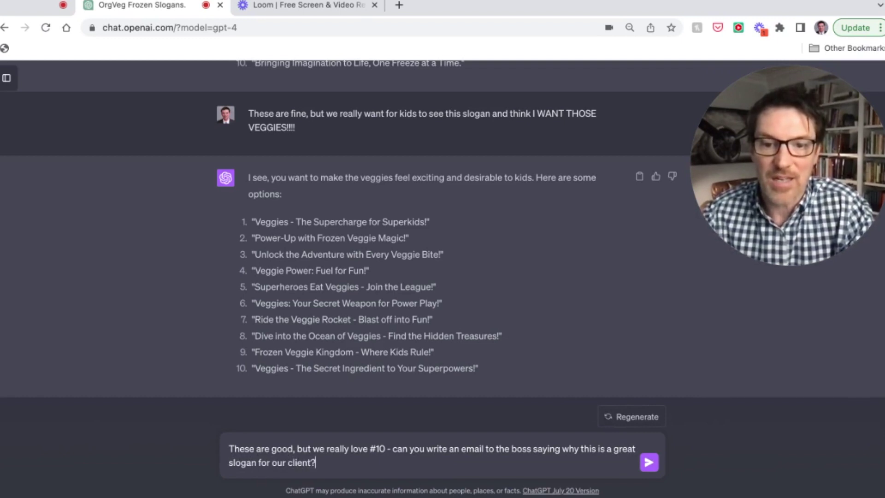
type("?")
key("Return")
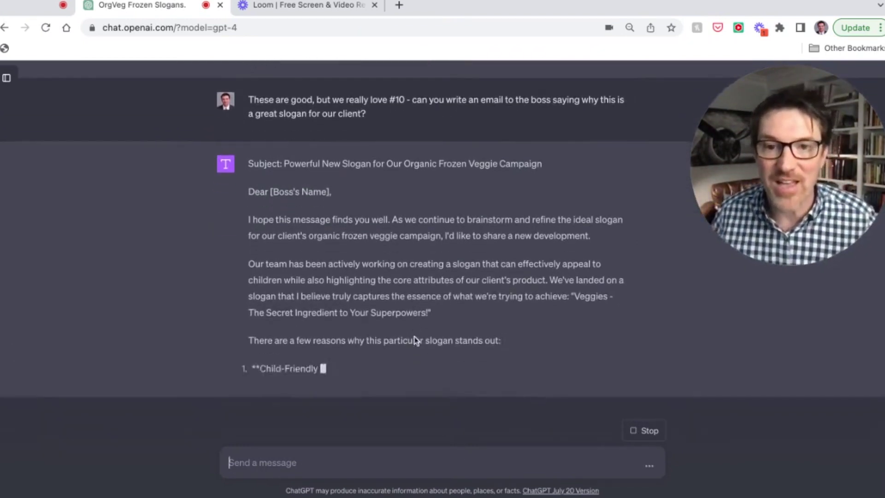
Read the finished boss email from its reasons list to the sign-off, highlighting the quoted slogan
scroll(414, 339, "up", 1)
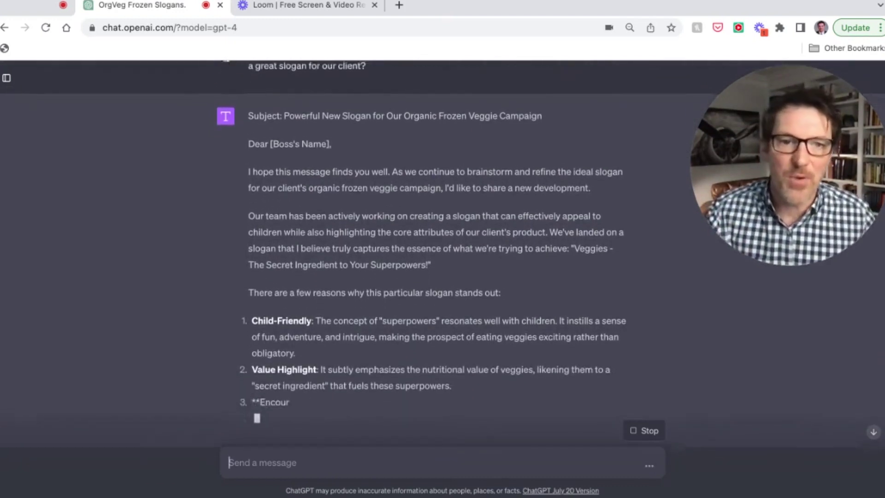
left_click_drag(338, 206, 444, 207)
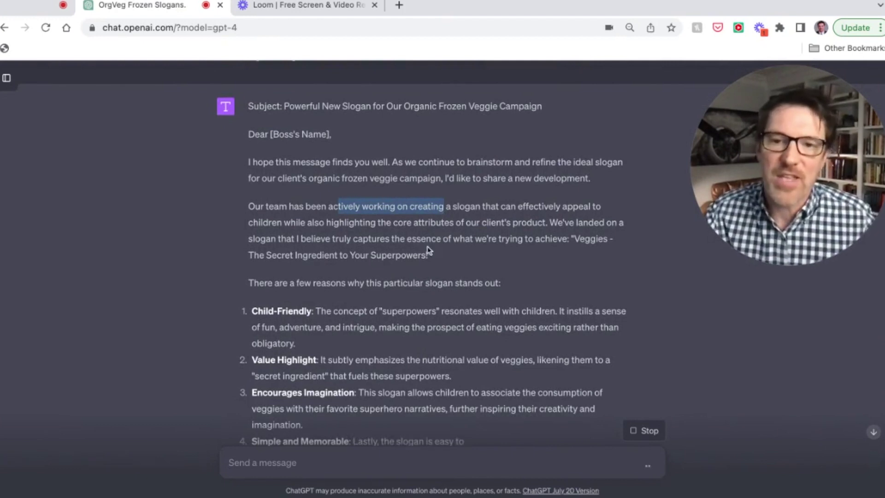
left_click_drag(459, 238, 596, 238)
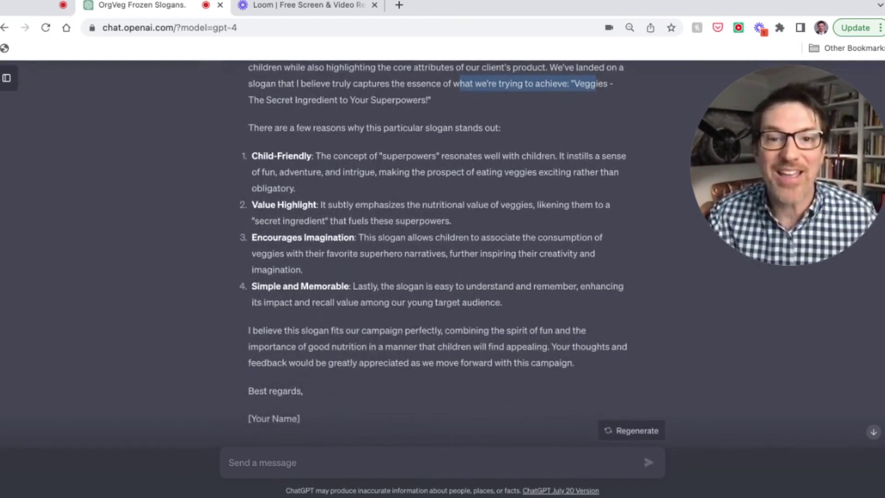
scroll(433, 230, "down", 2)
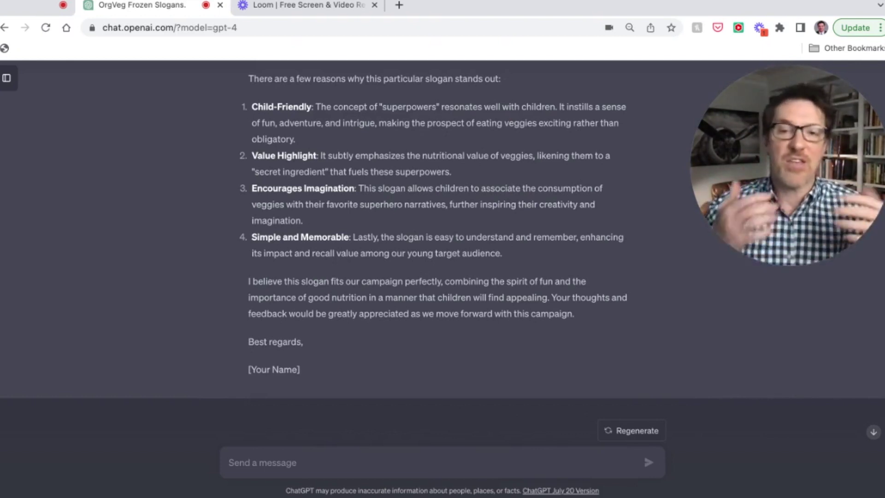
left_click(305, 460)
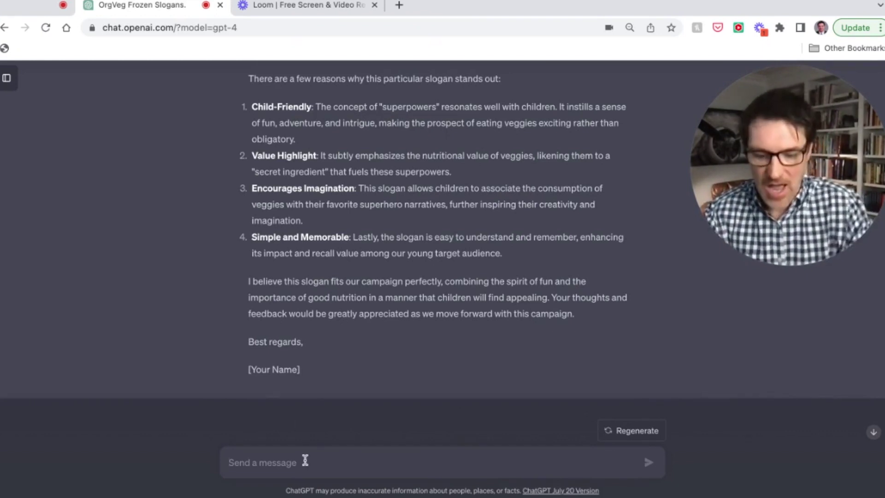
Send "write copy for a commercial for this veggie company!"
type("write copy fo")
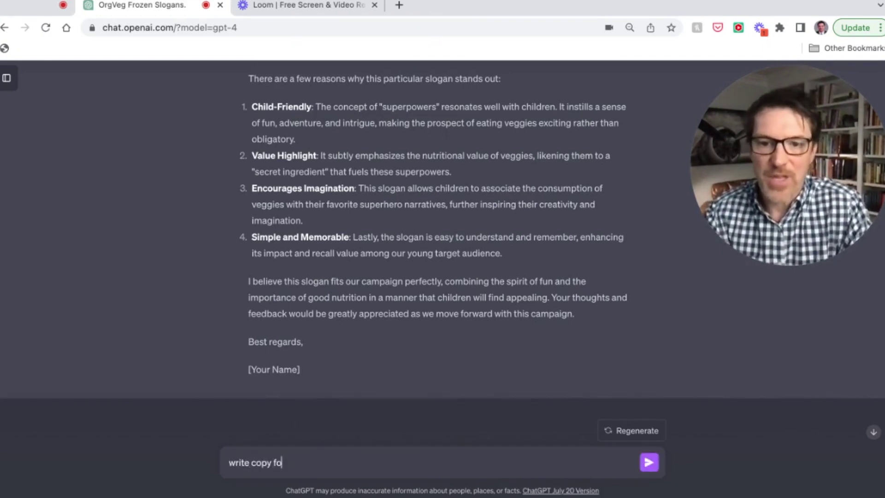
type("r a commerc")
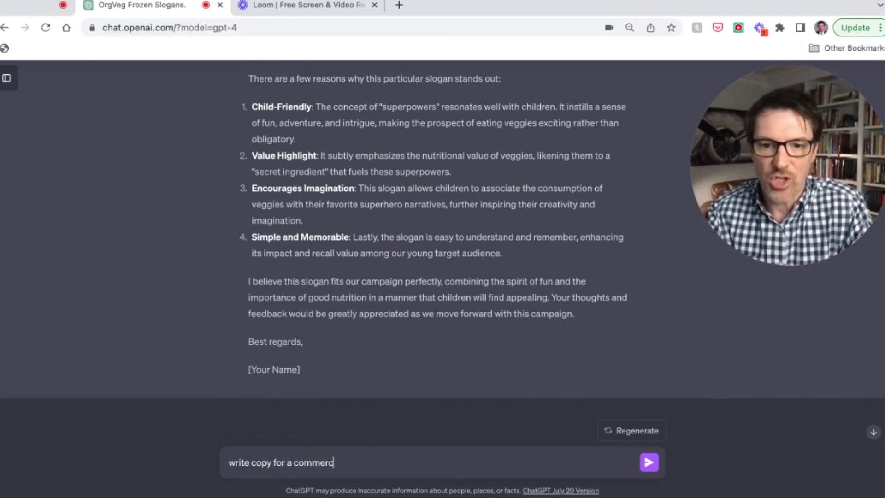
type("ial for this ve")
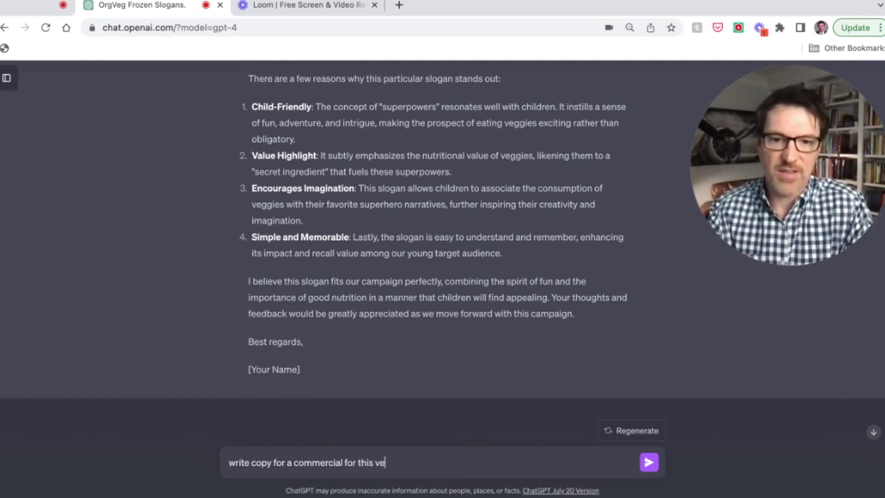
type("ggie company")
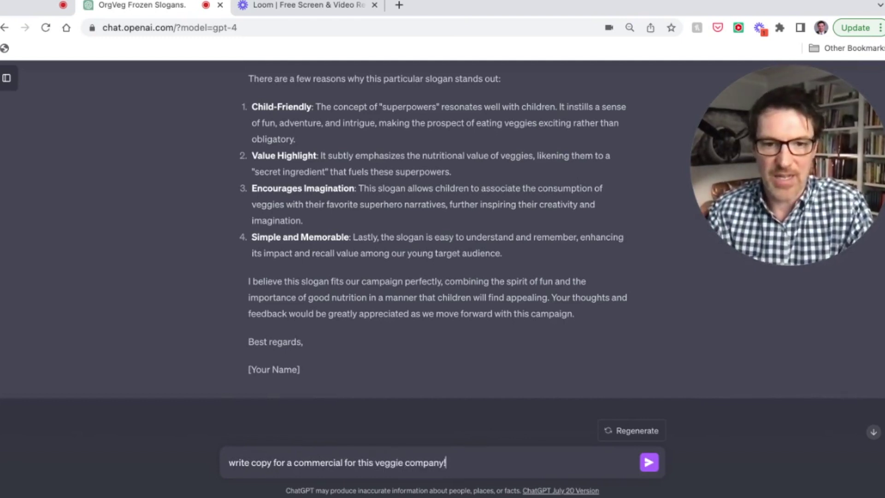
type("!")
key("Return")
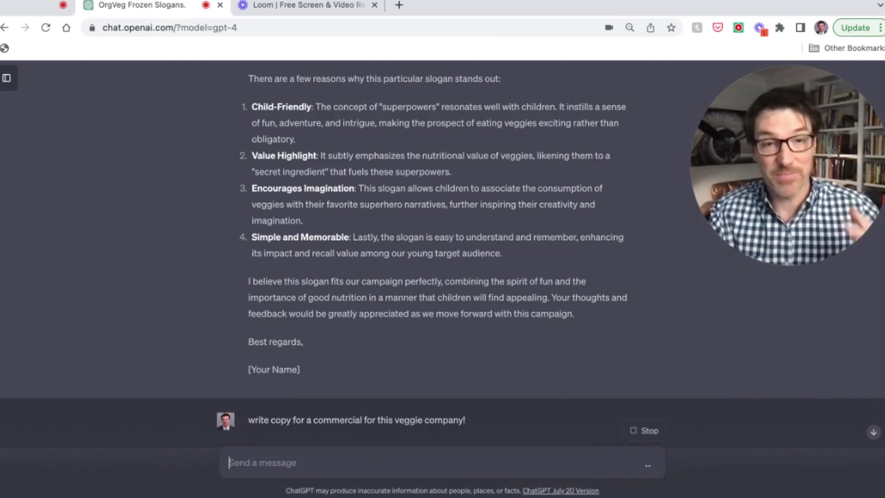